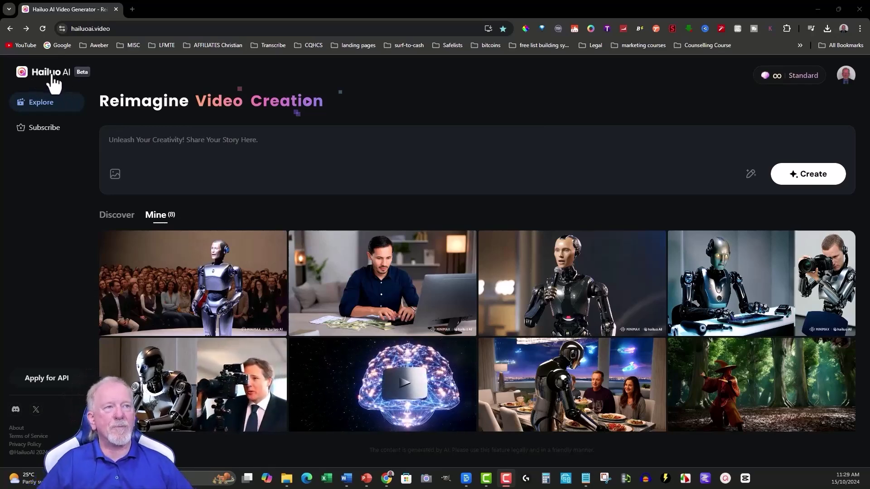
Reload Hailuo AI and view the Subscription Pricing plans: Free $0, Standard $9.99, Unlimited $94.99.
key("F5")
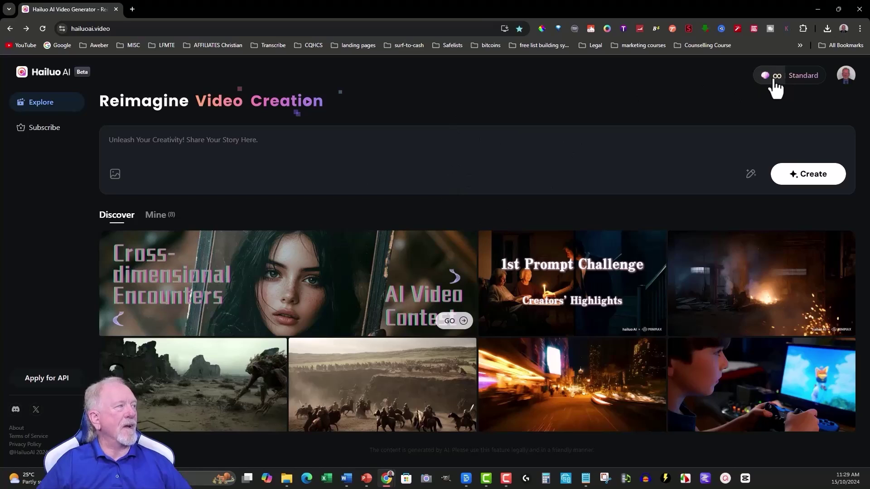
left_click(803, 78)
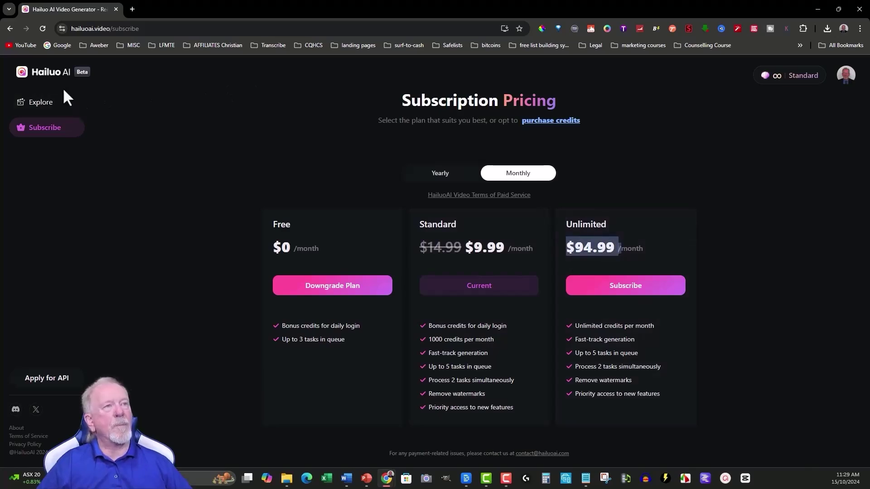
Open the forest wizard kung fu master versus flying demon tiger video from the Mine gallery.
left_click(41, 104)
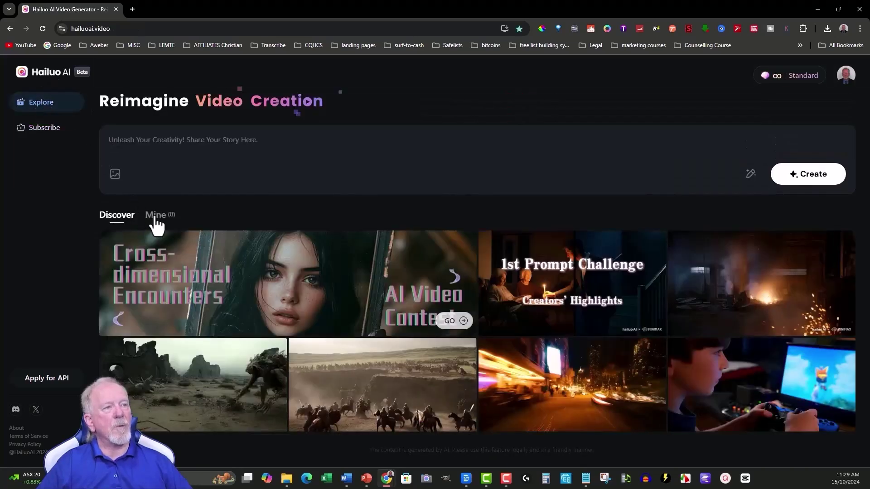
left_click(156, 216)
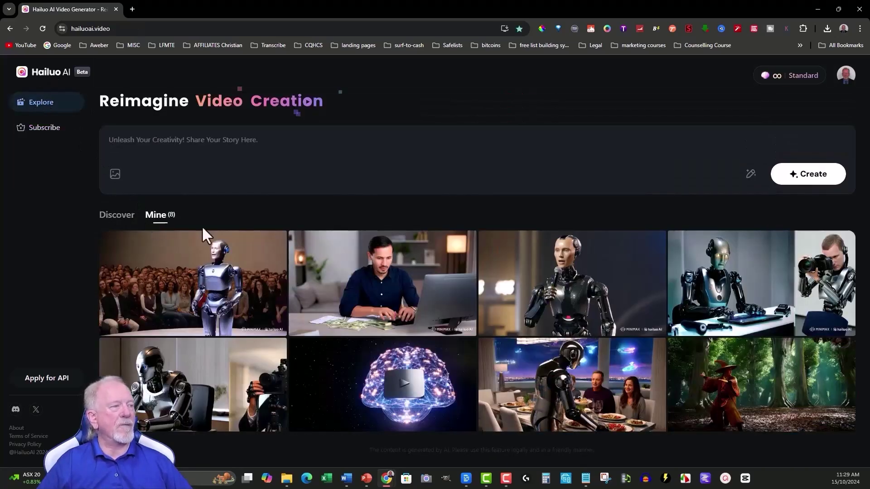
left_click(757, 389)
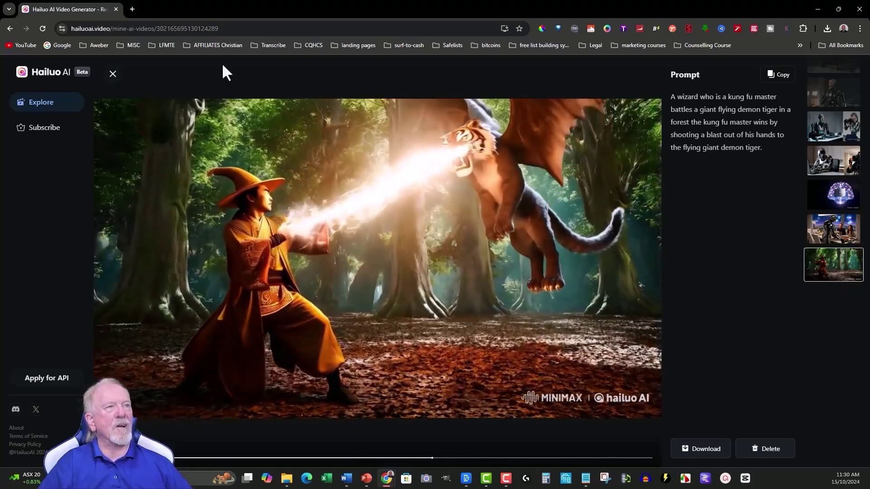
Close the wizard video and open the robot serving dinner video instead.
left_click(113, 74)
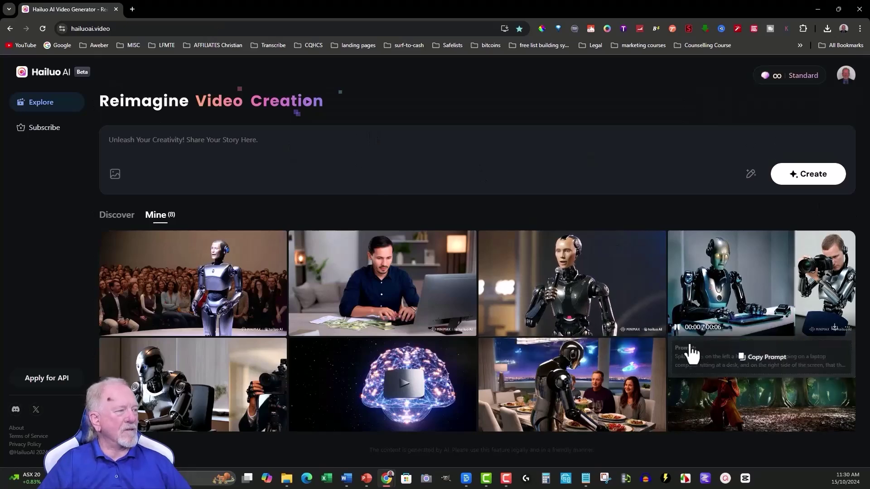
left_click(585, 386)
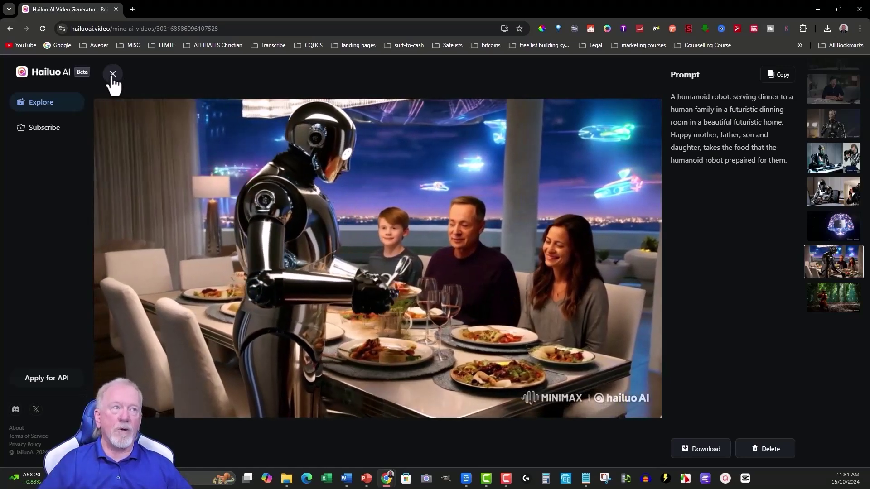
left_click(113, 74)
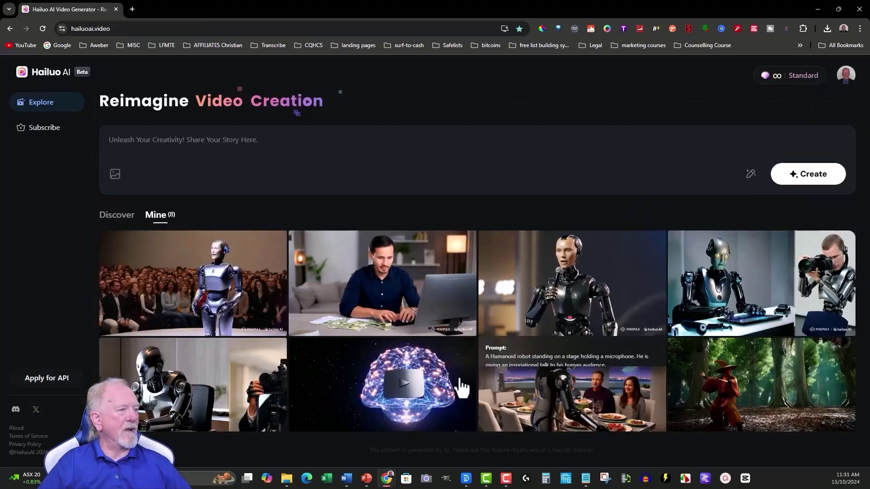
left_click(355, 388)
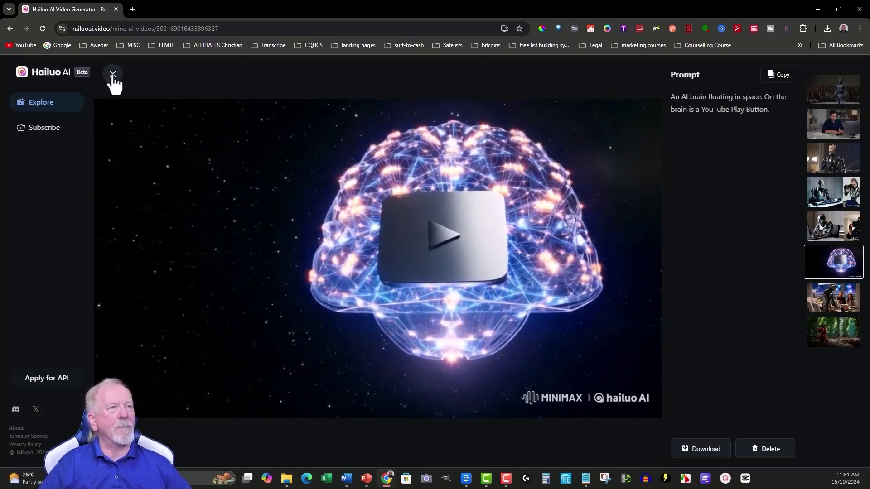
left_click(113, 78)
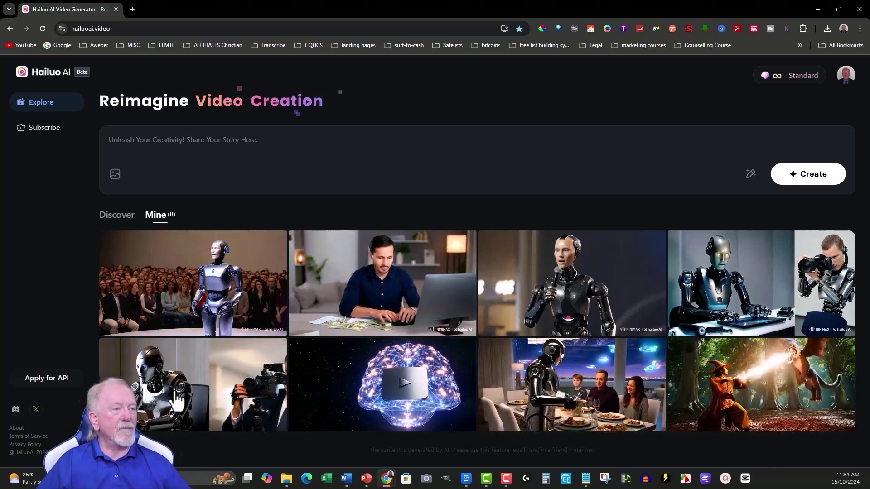
left_click(175, 398)
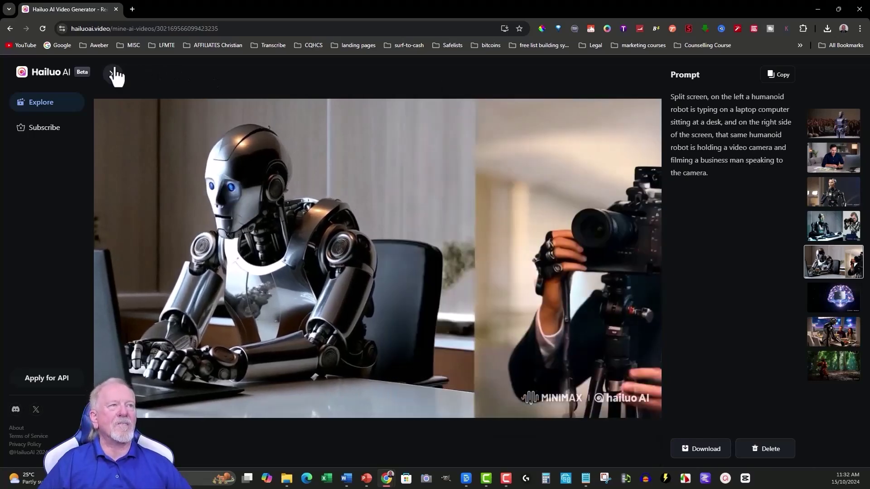
left_click(113, 75)
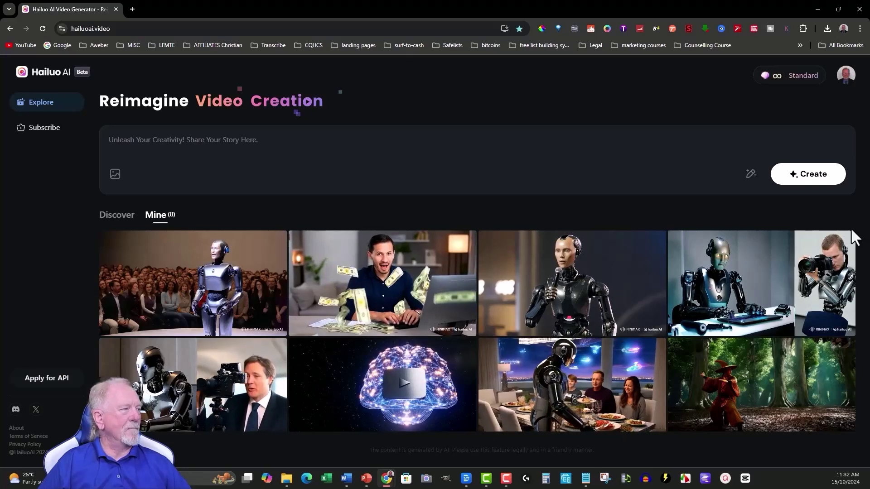
left_click(792, 282)
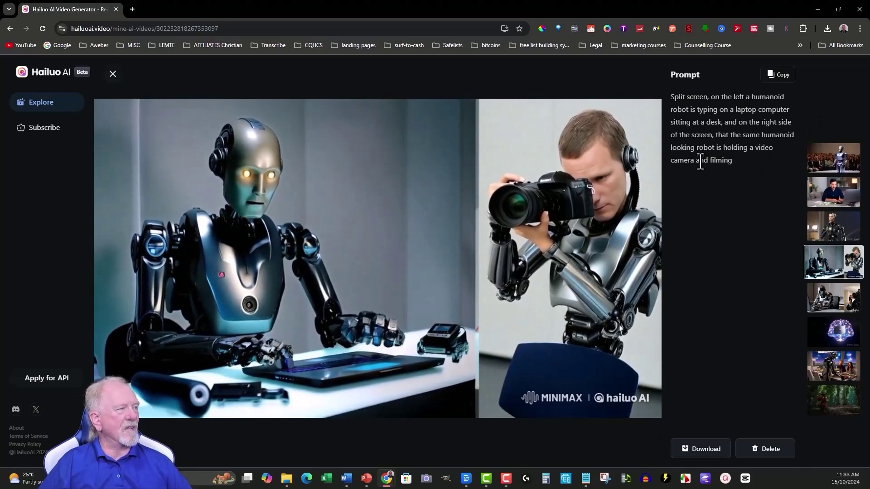
left_click(113, 74)
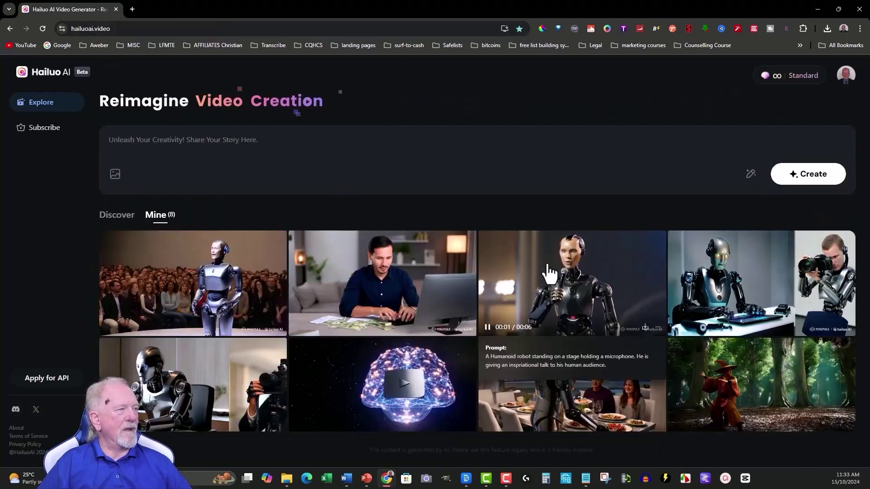
left_click(577, 276)
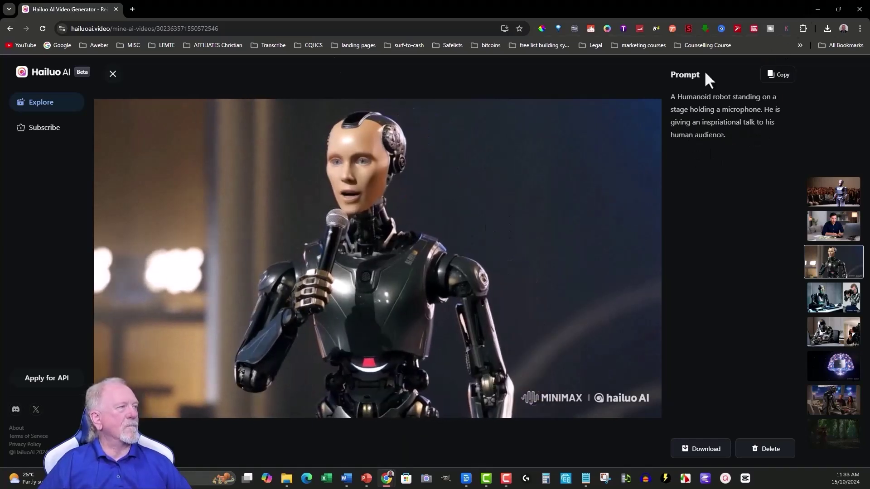
left_click(113, 74)
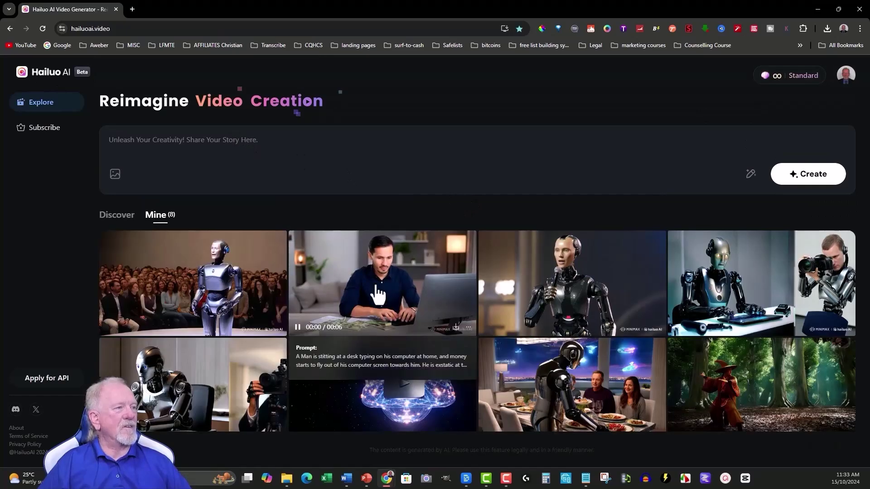
left_click(190, 272)
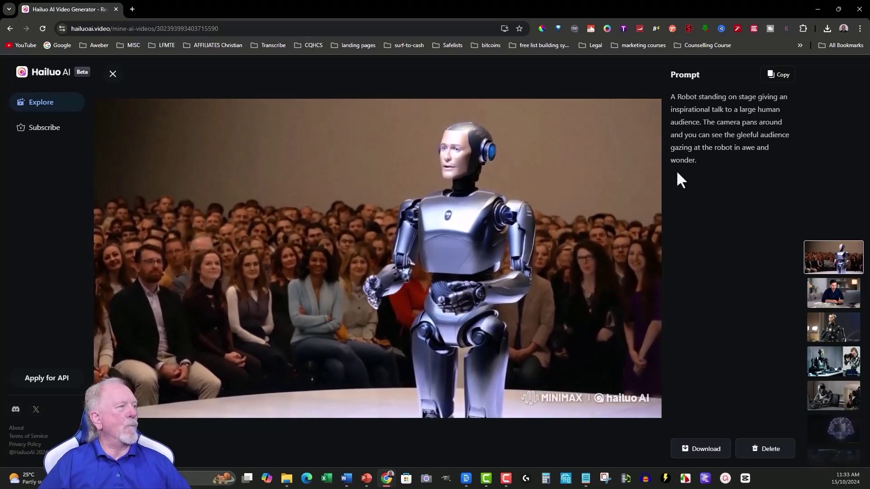
mouse_move(615, 292)
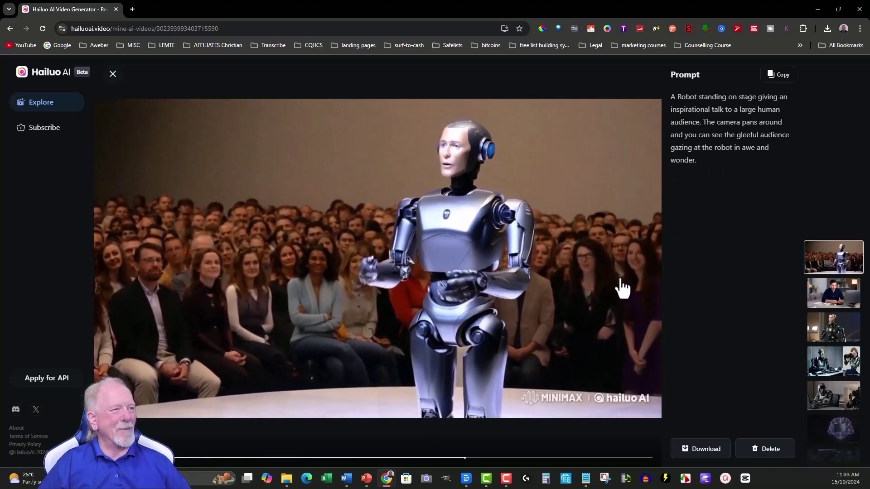
left_click(113, 74)
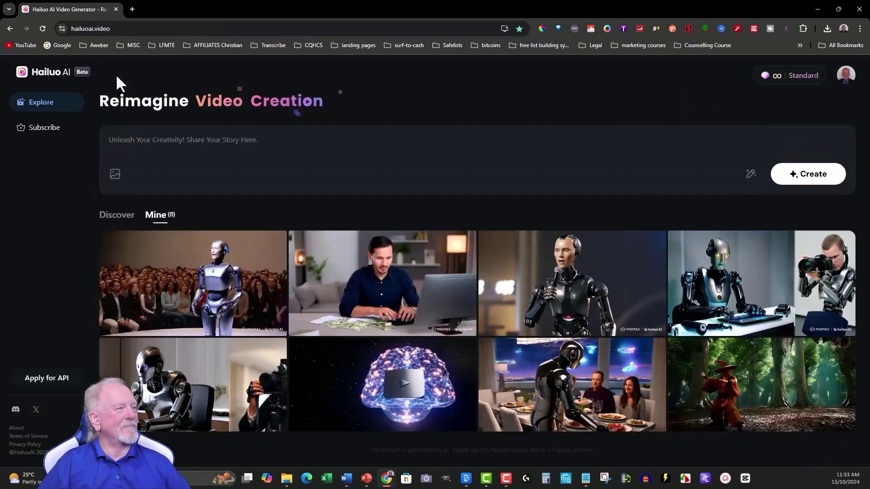
left_click(409, 290)
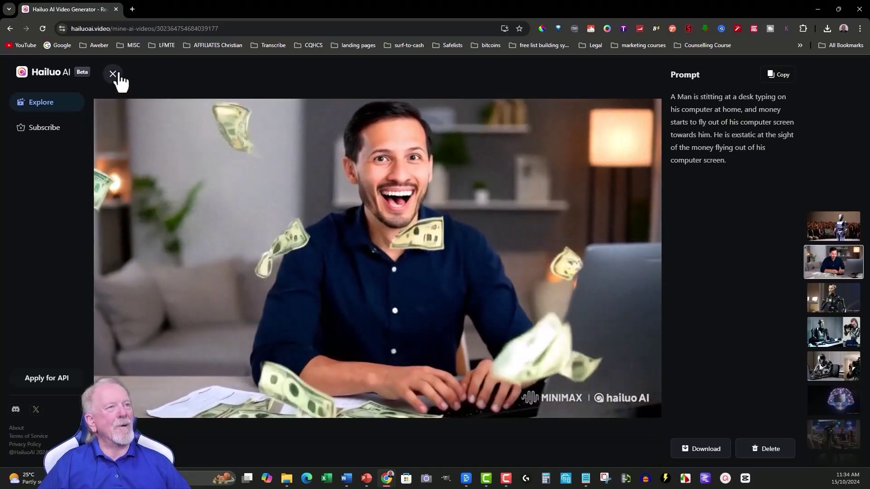
left_click(113, 74)
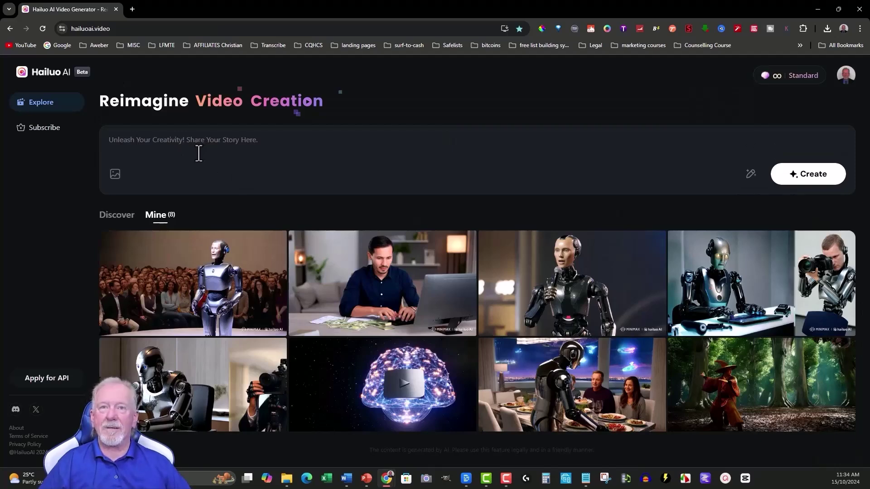
Paste the robot kung fu wizard versus giant flying demon tiger prompt into the prompt box.
left_click(199, 153)
type("A Robot A wizard who is a Robot kung fu master battles a giant flying demon tiger in a forest the kung fu master wins by shooting a blast out of his hands to the giant lying demon tiger is not a robot.")
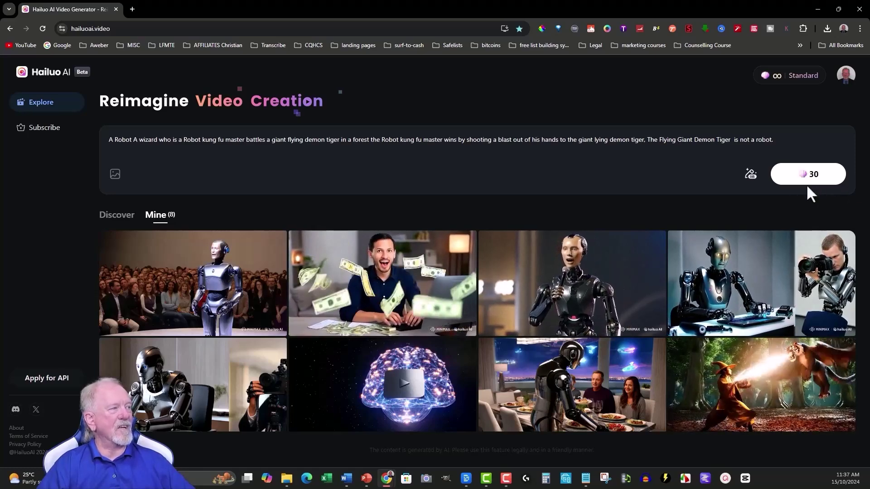
Generate the robot wizard versus flying demon tiger video and check the gallery.
left_click(809, 177)
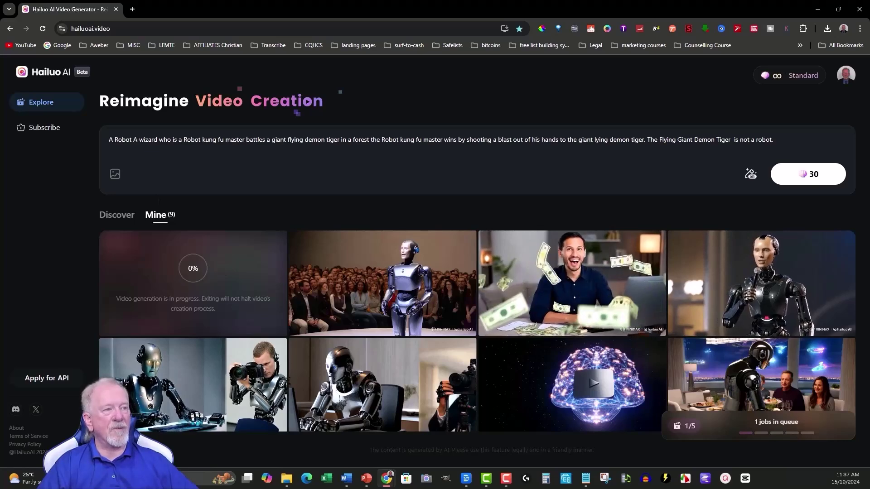
scroll(607, 262, "down", 3)
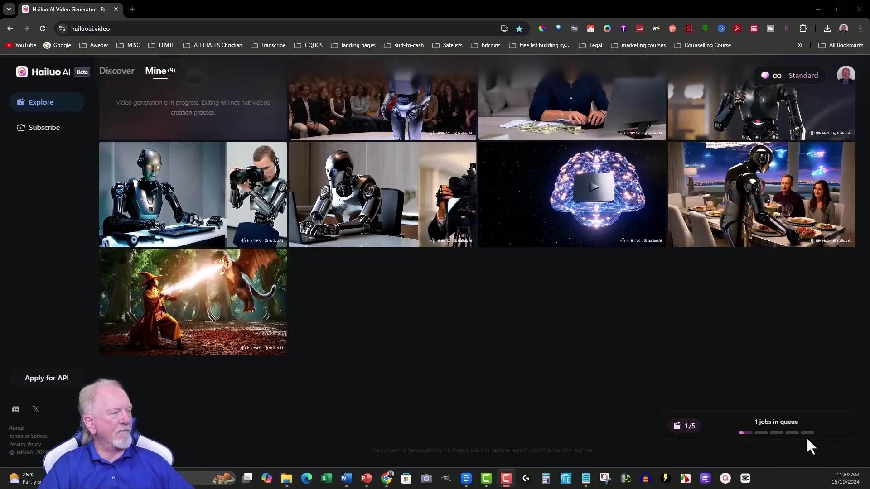
scroll(278, 149, "up", 4)
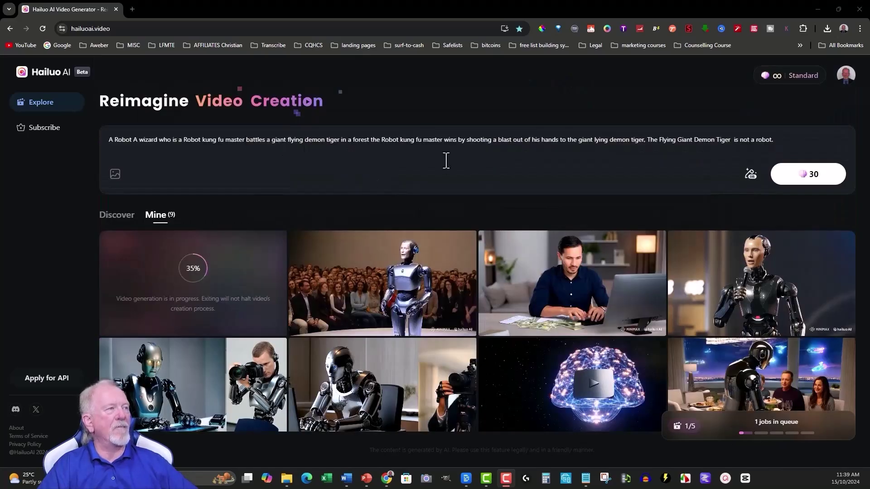
Select the old prompt text so it can be replaced with the sad-human/android prompt.
left_click_drag(794, 141, 442, 149)
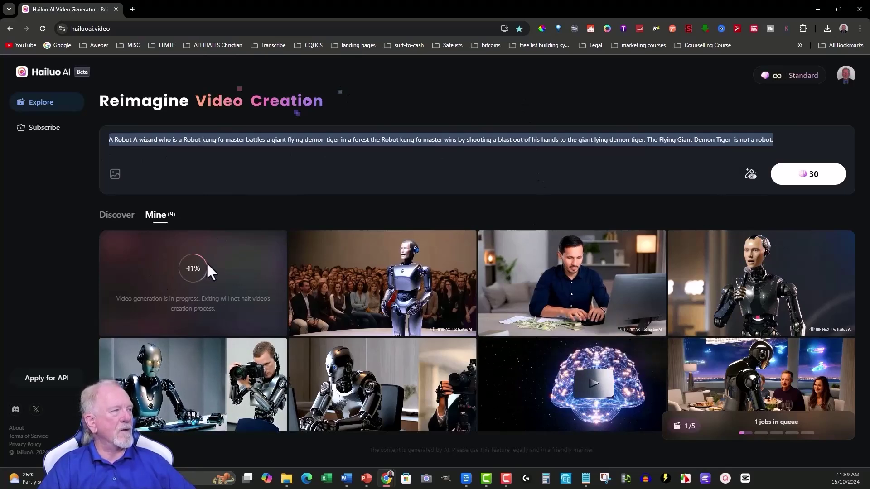
scroll(605, 273, "down", 4)
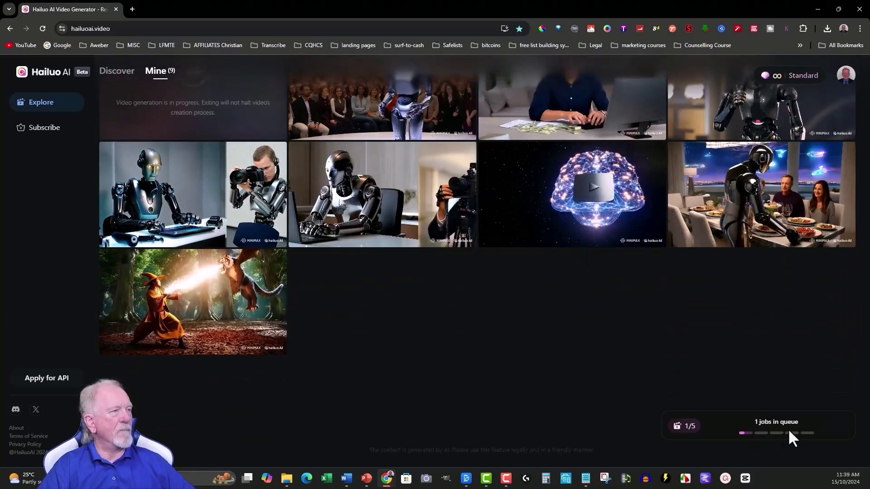
scroll(639, 326, "up", 4)
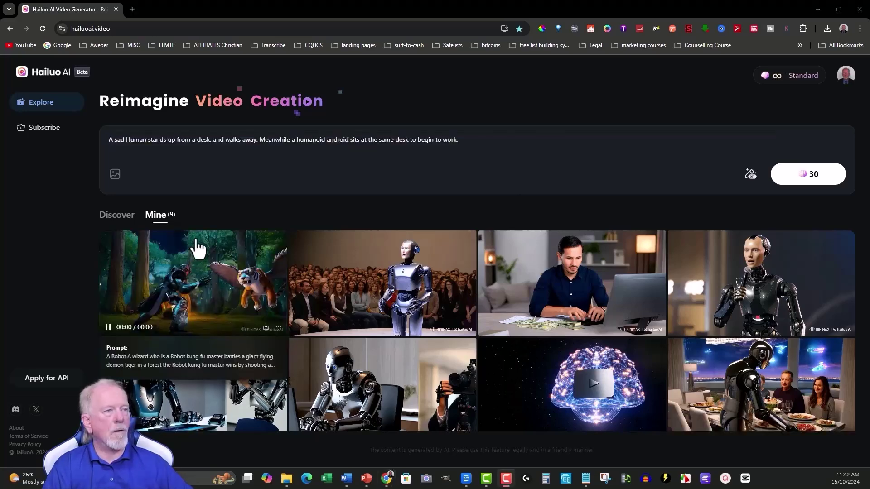
Open the finished robot kung fu master versus flying demon tiger video.
left_click(206, 272)
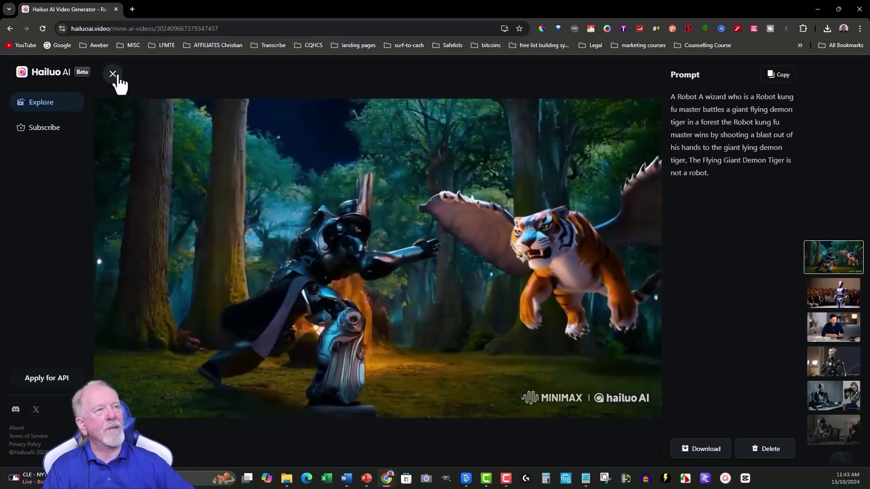
Close the video viewer and preview several of the nine gallery thumbnails.
left_click(113, 74)
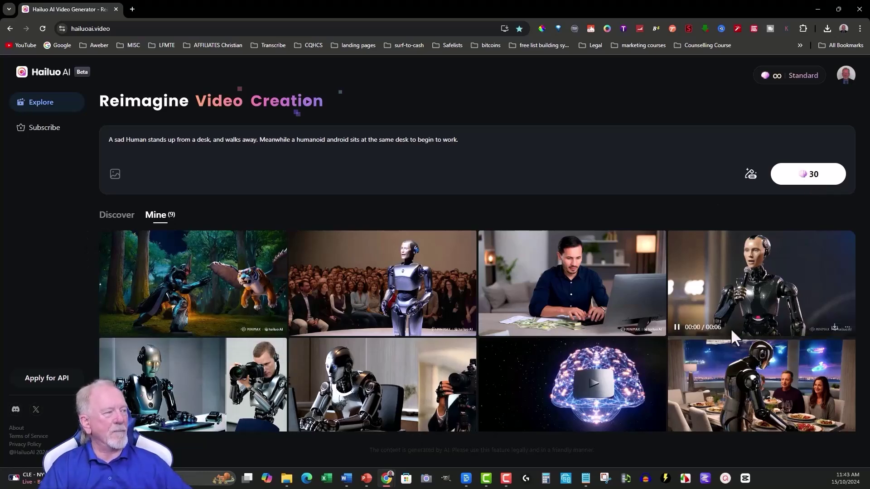
mouse_move(248, 330)
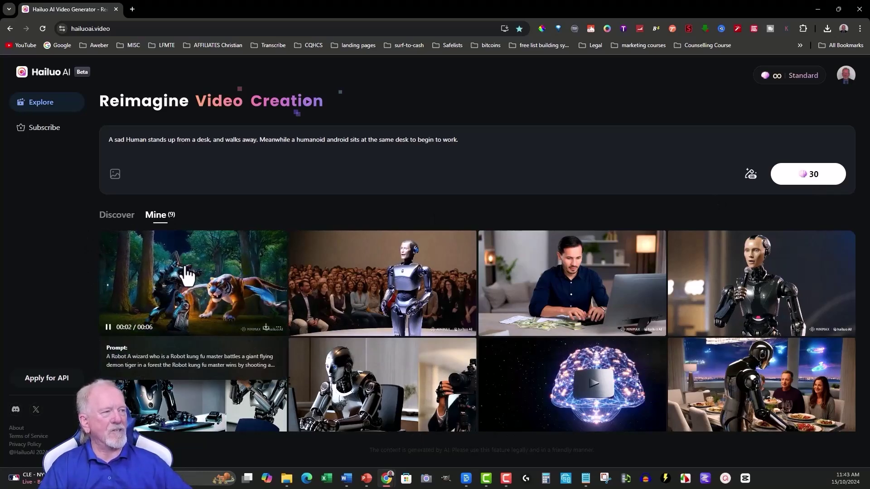
scroll(190, 285, "down", 4)
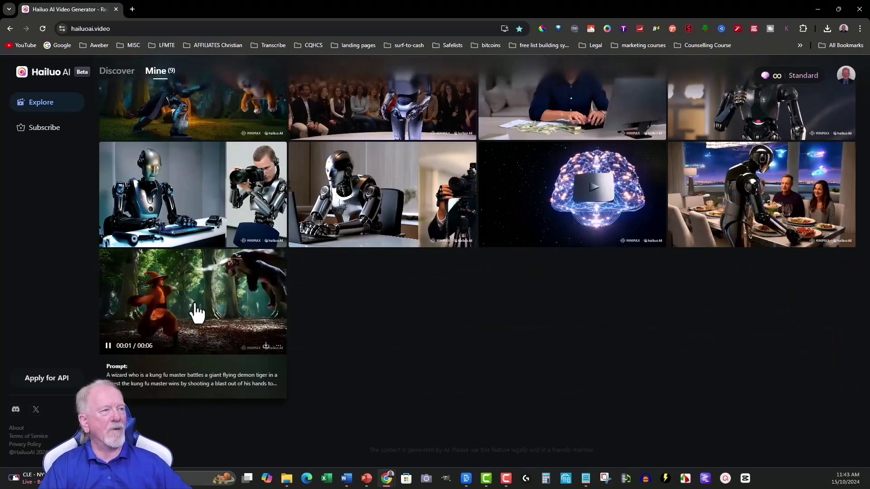
scroll(194, 299, "up", 2)
mouse_move(414, 224)
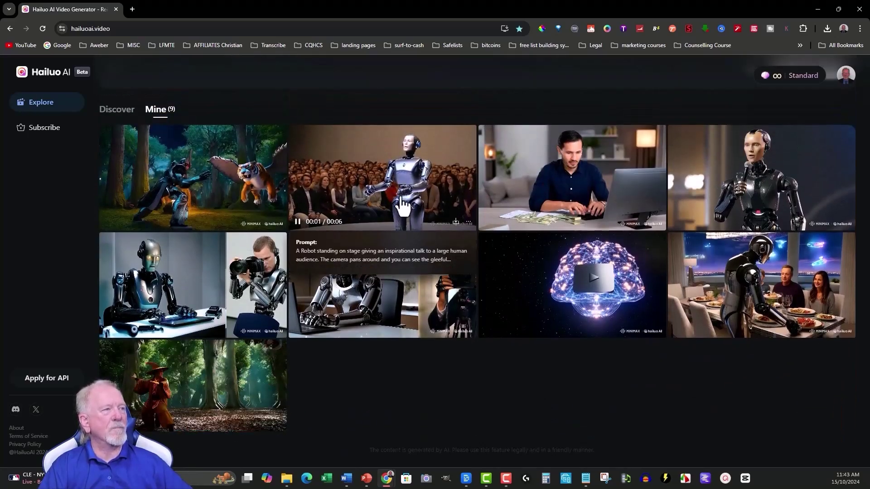
mouse_move(725, 245)
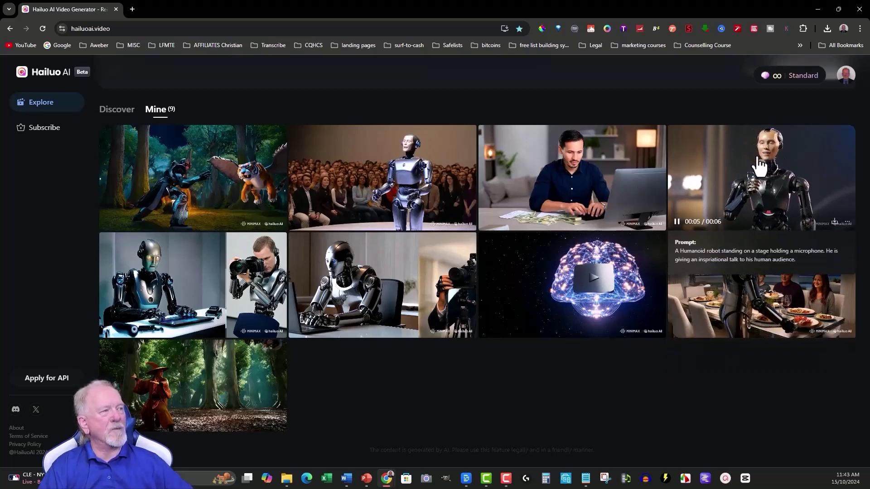
mouse_move(552, 177)
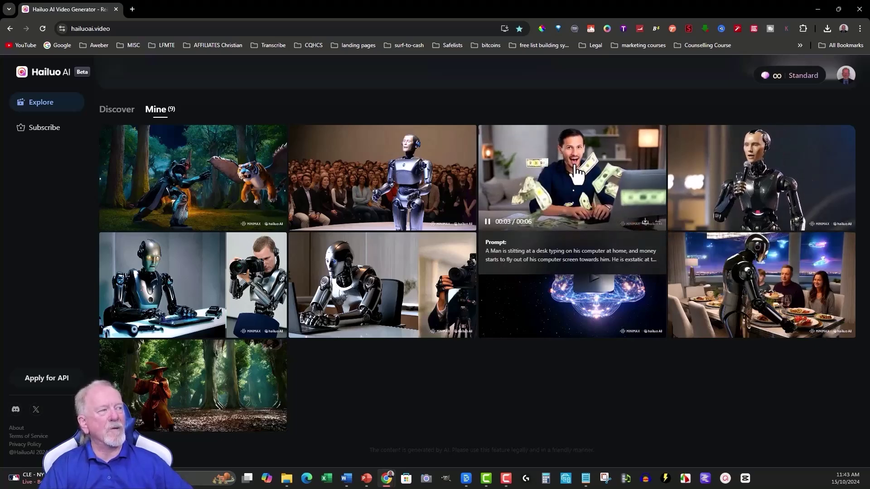
mouse_move(548, 293)
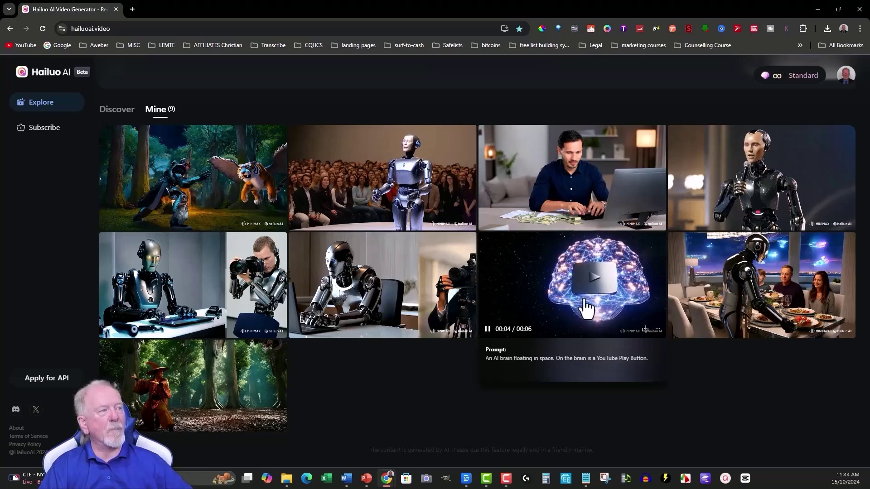
scroll(597, 297, "up", 1)
Scroll through the gallery while the sad-human-and-android video generates.
scroll(597, 297, "up", 1)
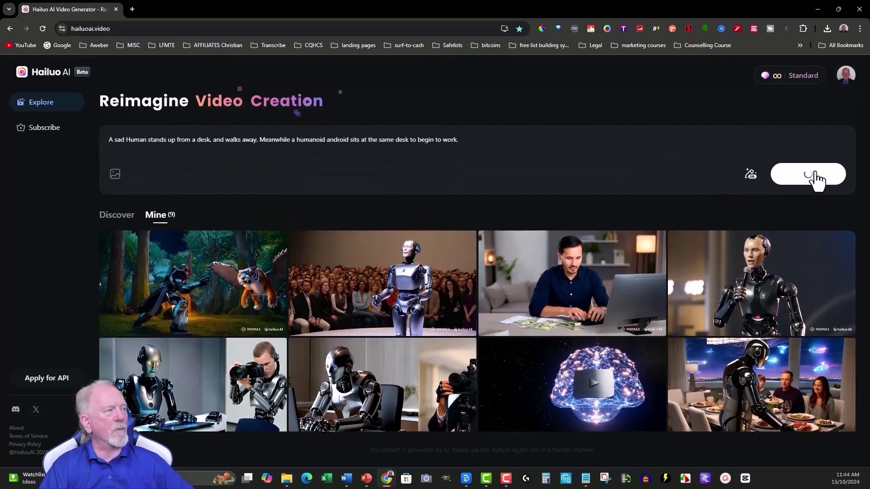
scroll(190, 286, "down", 4)
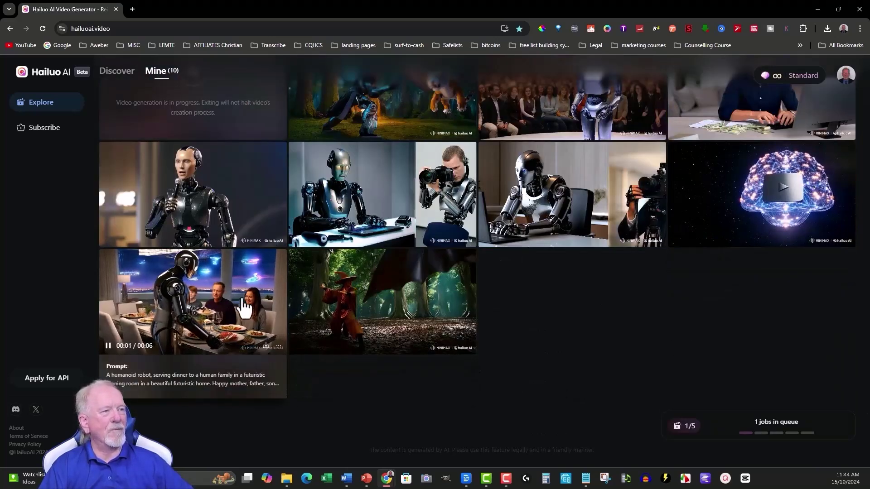
scroll(203, 226, "up", 2)
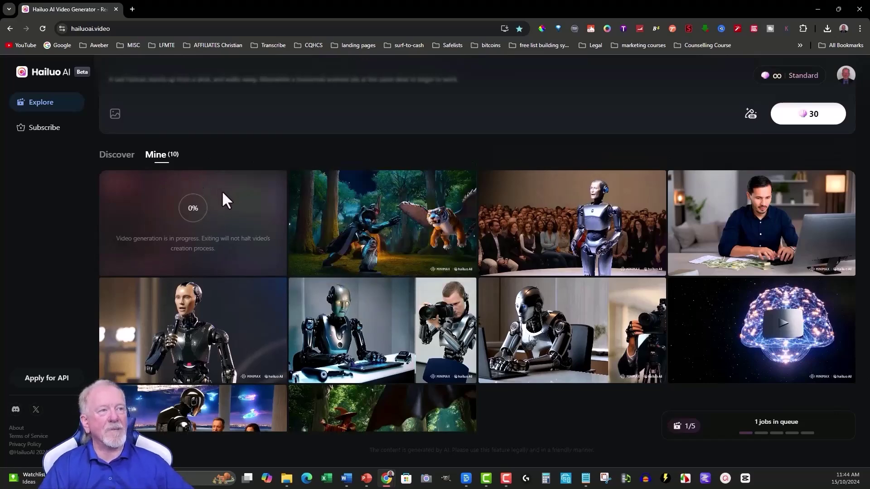
scroll(478, 285, "up", 1)
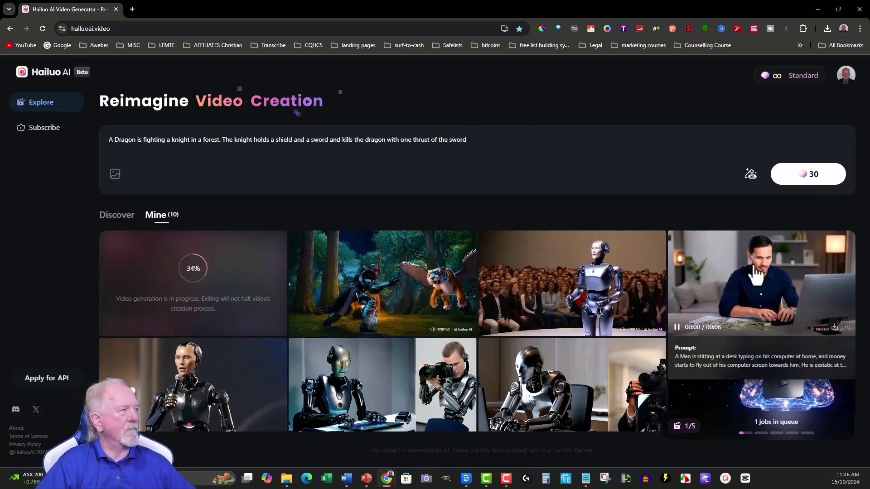
Scroll the gallery to check the finished knight-and-dragon and sad-human-and-android videos.
scroll(206, 92, "down", 4)
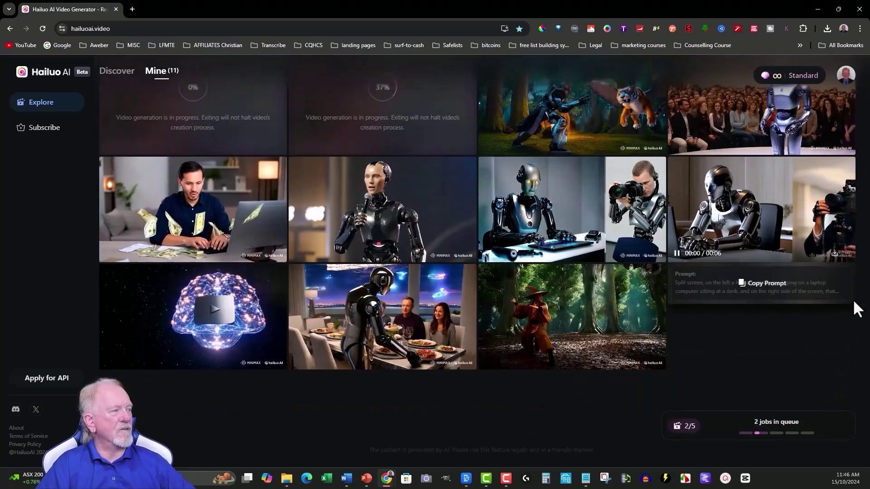
scroll(773, 394, "down", 1)
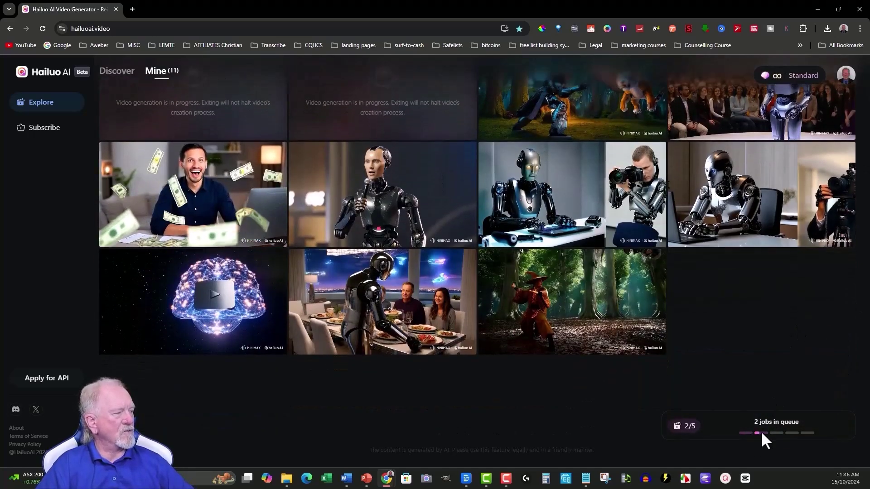
scroll(713, 301, "up", 4)
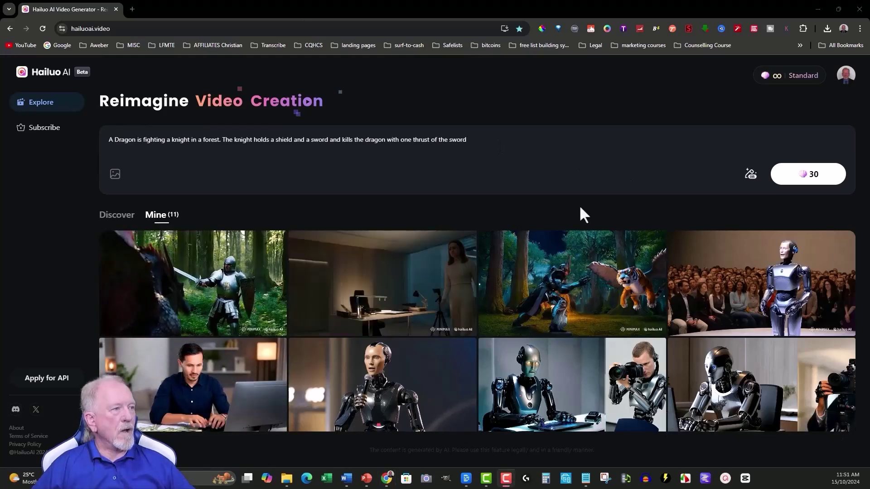
left_click(382, 282)
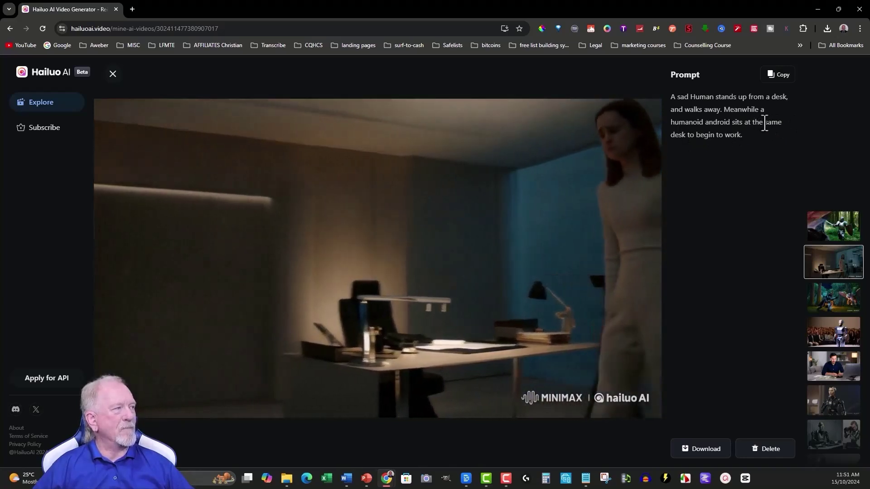
left_click_drag(765, 122, 780, 123)
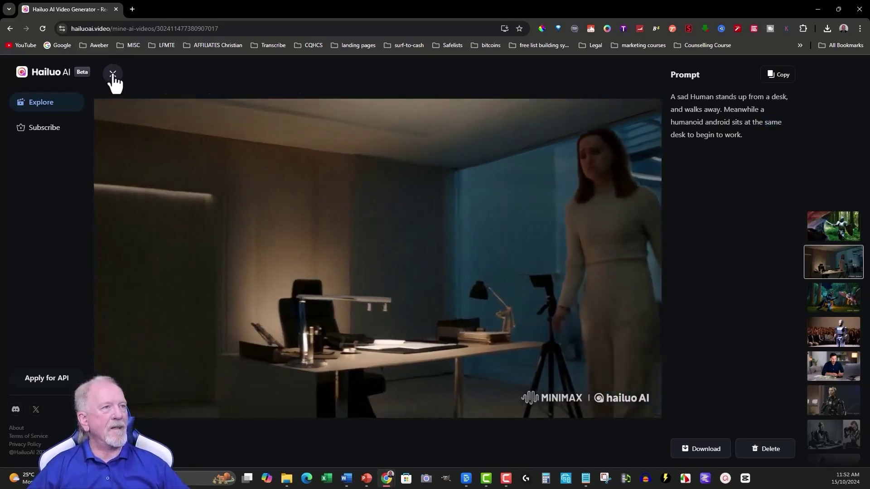
left_click(112, 77)
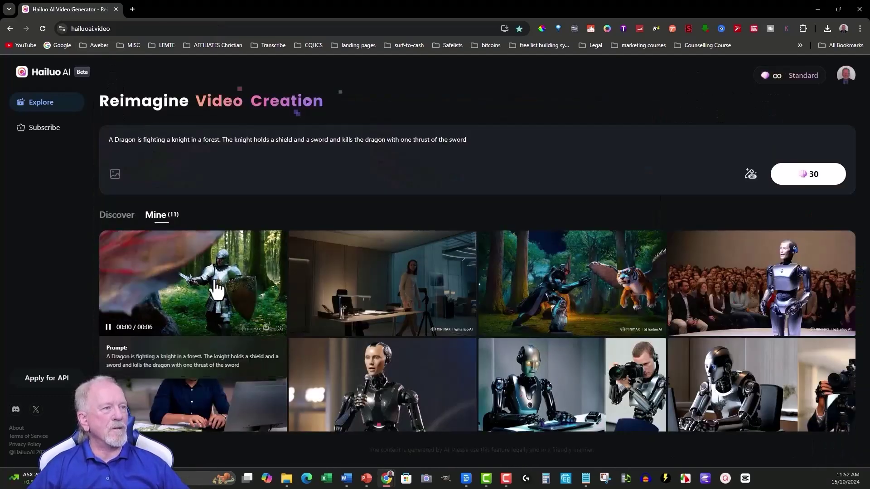
left_click(203, 273)
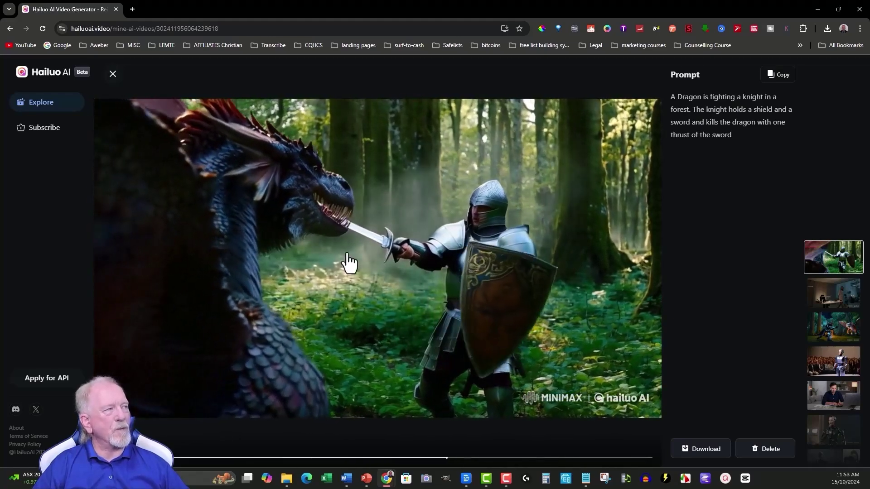
left_click(112, 75)
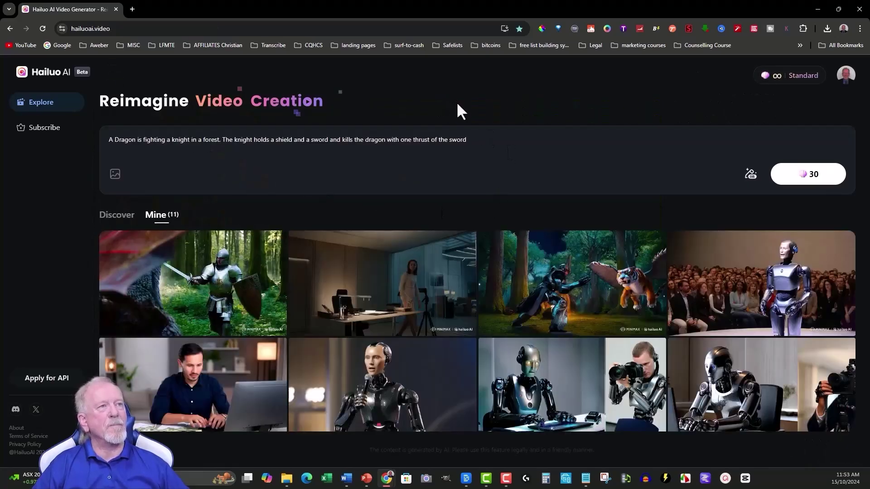